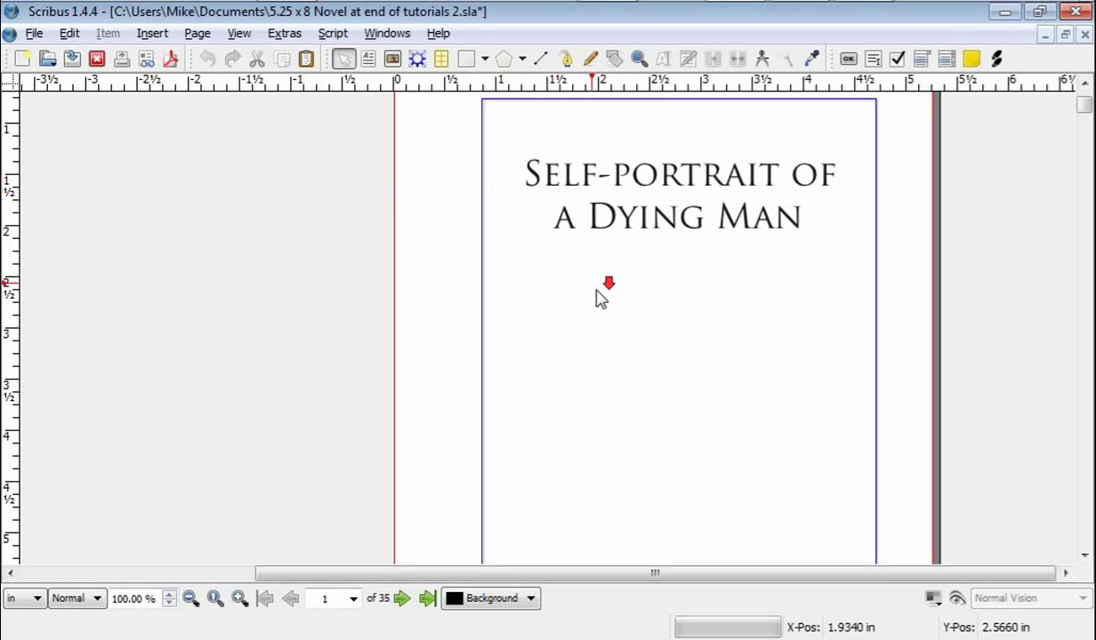
# - Scroll down and back up through the title page and front matter to inspect the layout
pyautogui.scroll(-5, 594, 298)
pyautogui.scroll(-4, 595, 306)
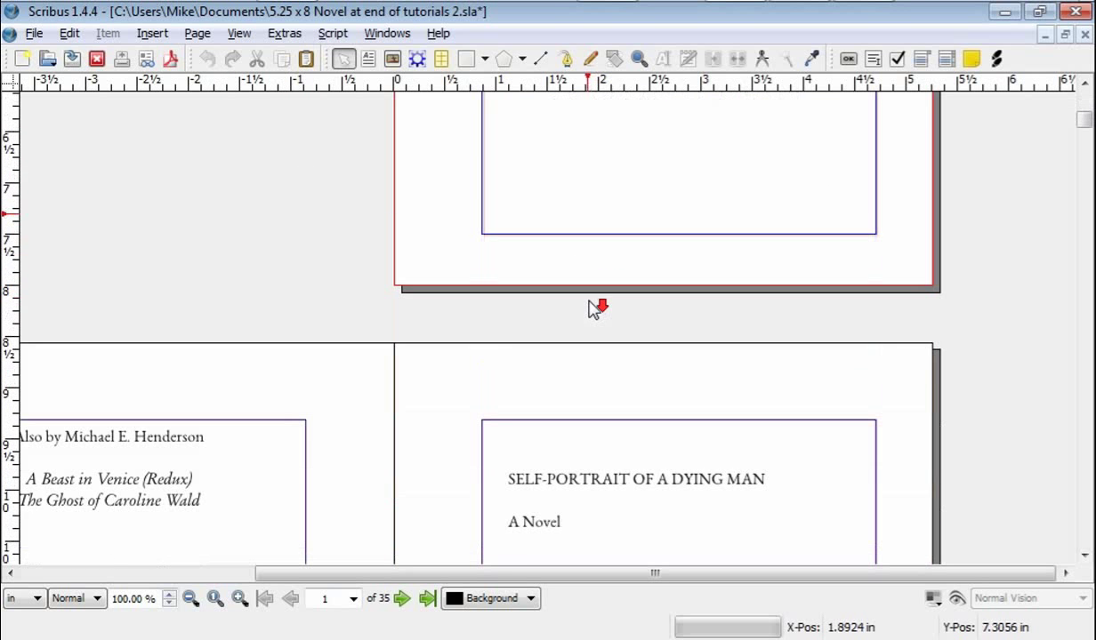
pyautogui.scroll(3, 593, 309)
pyautogui.scroll(6, 594, 310)
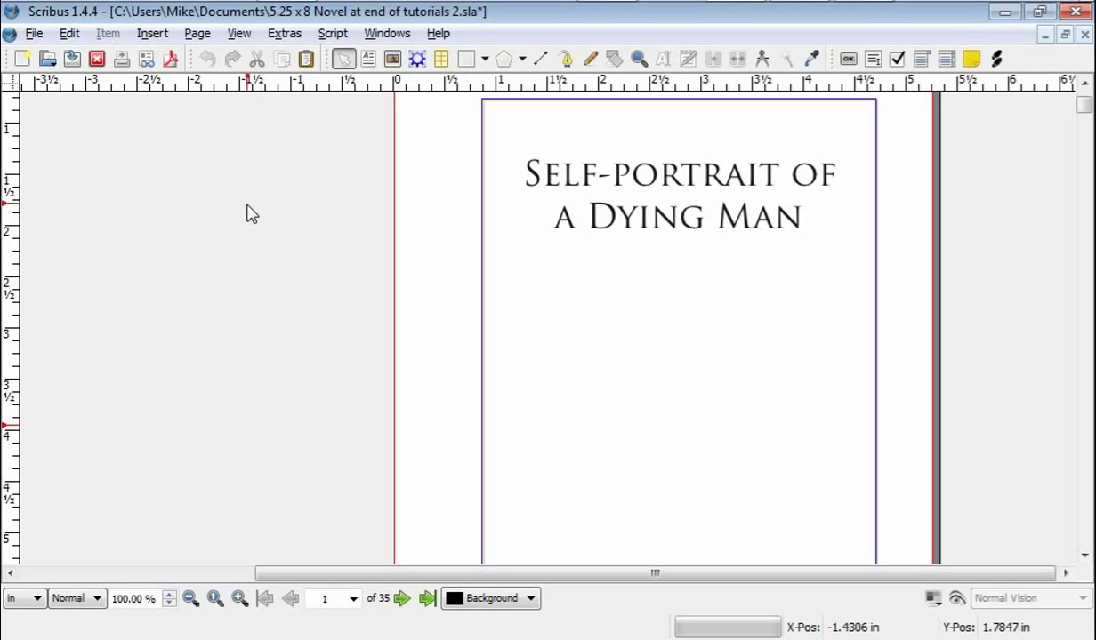
pyautogui.scroll(-3, 564, 307)
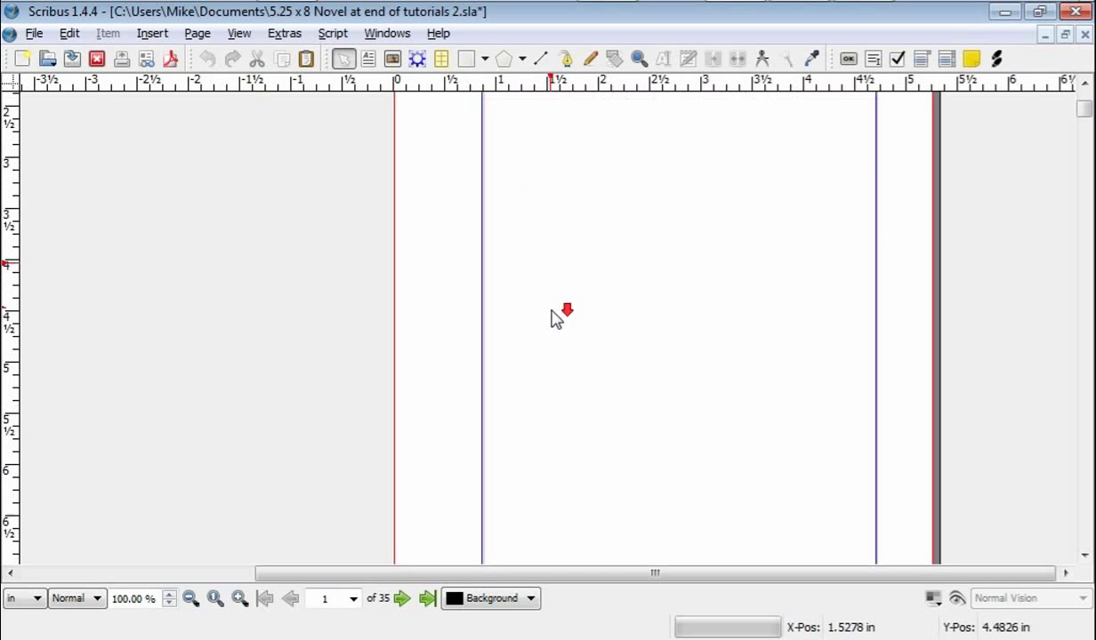
pyautogui.scroll(-5, 549, 319)
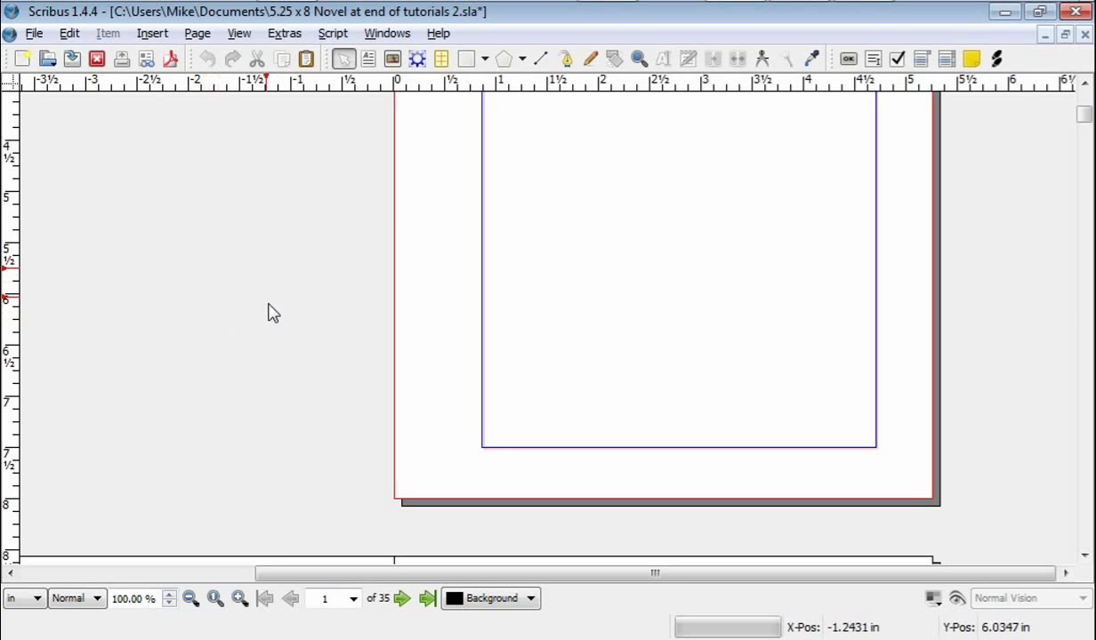
pyautogui.scroll(1, 256, 317)
pyautogui.scroll(3, 256, 320)
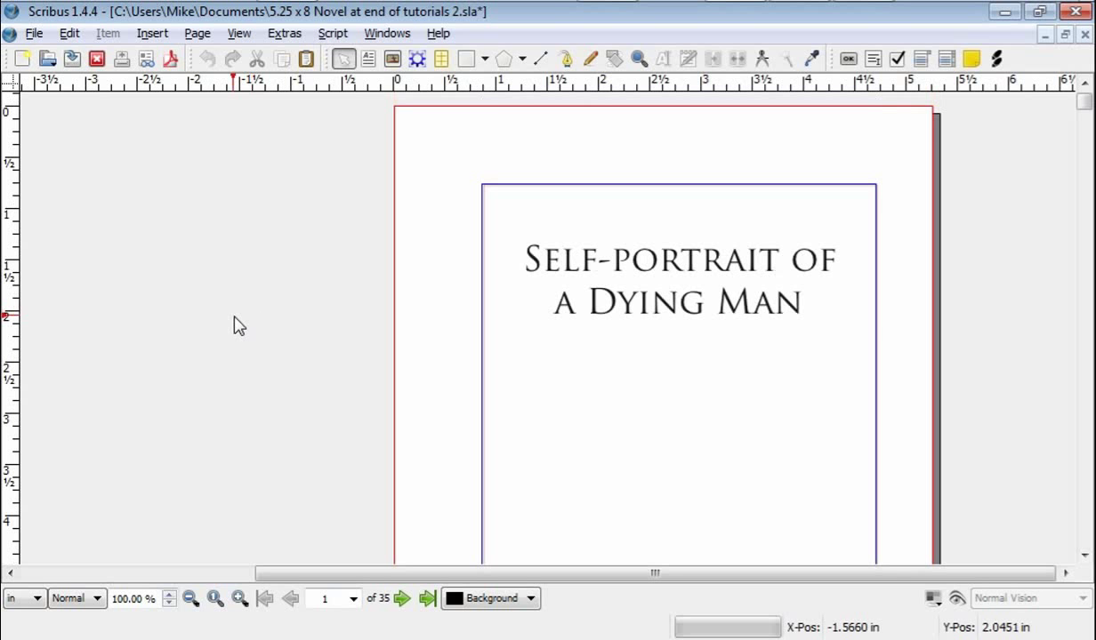
pyautogui.scroll(-1, 239, 324)
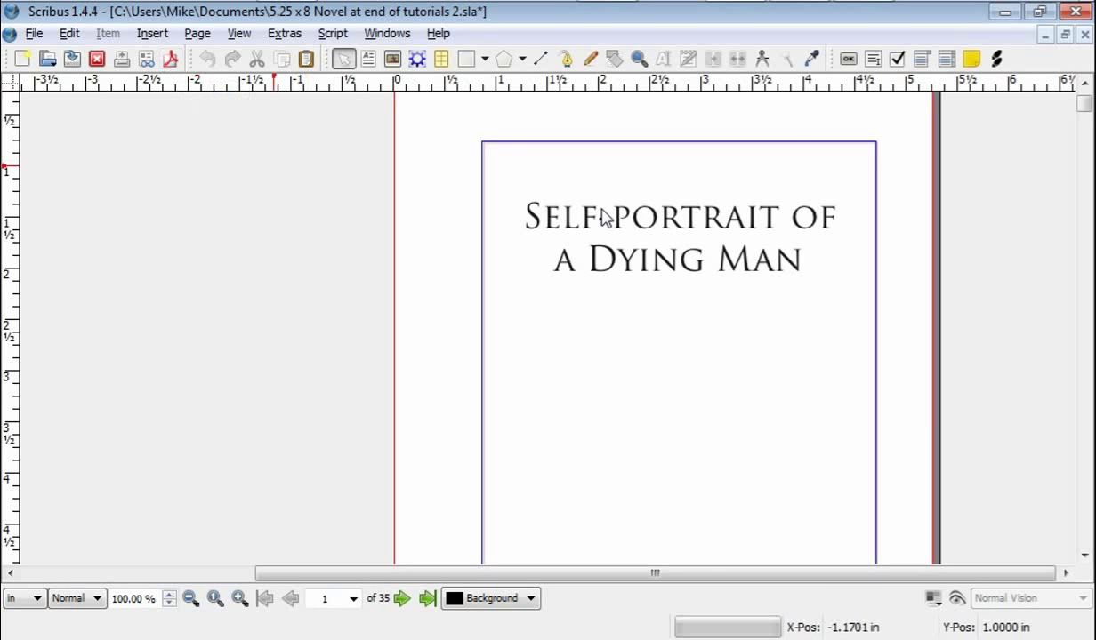
# - Return to page 1 and enter text editing in the 'Self-portrait of a Dying Man' title frame
pyautogui.scroll(-10, 569, 286)
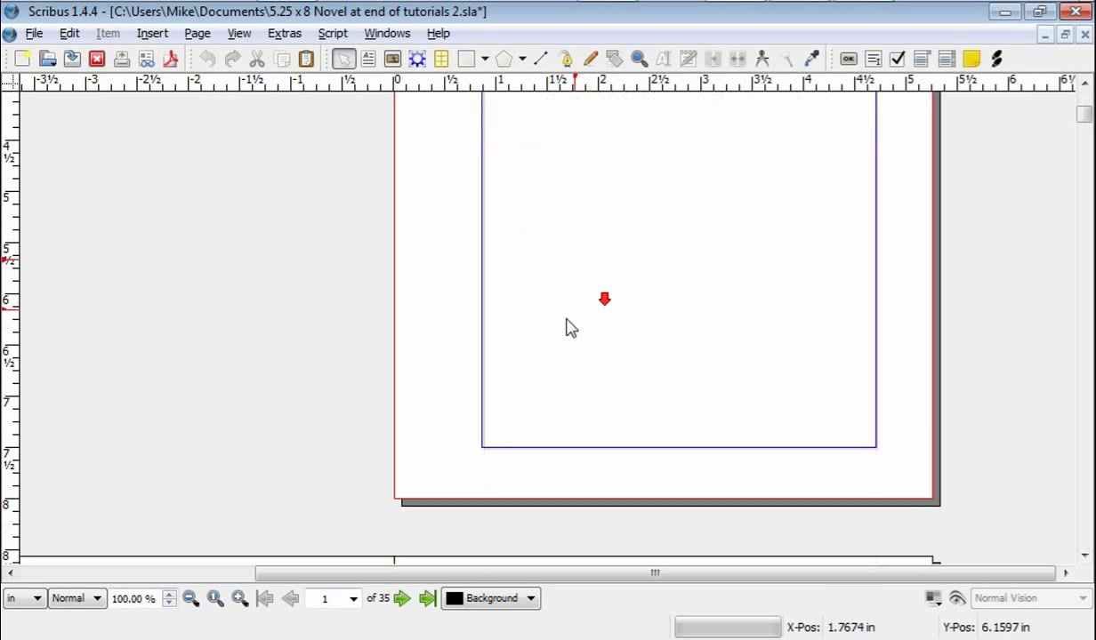
pyautogui.scroll(-1, 560, 332)
pyautogui.scroll(3, 252, 208)
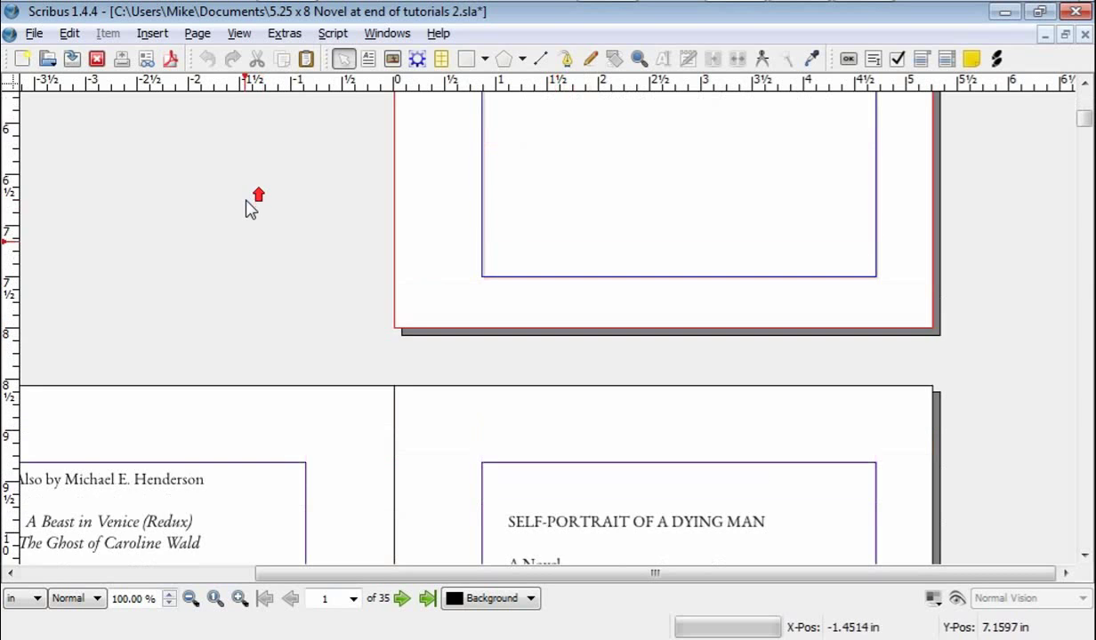
pyautogui.scroll(-1, 250, 203)
pyautogui.scroll(3, 250, 203)
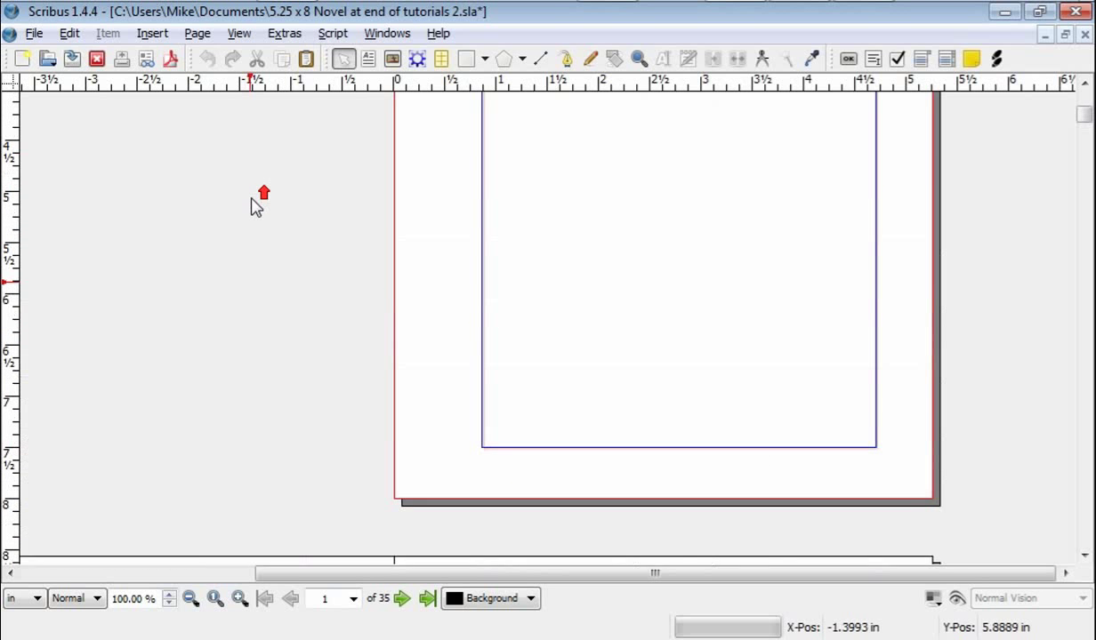
pyautogui.scroll(2, 249, 191)
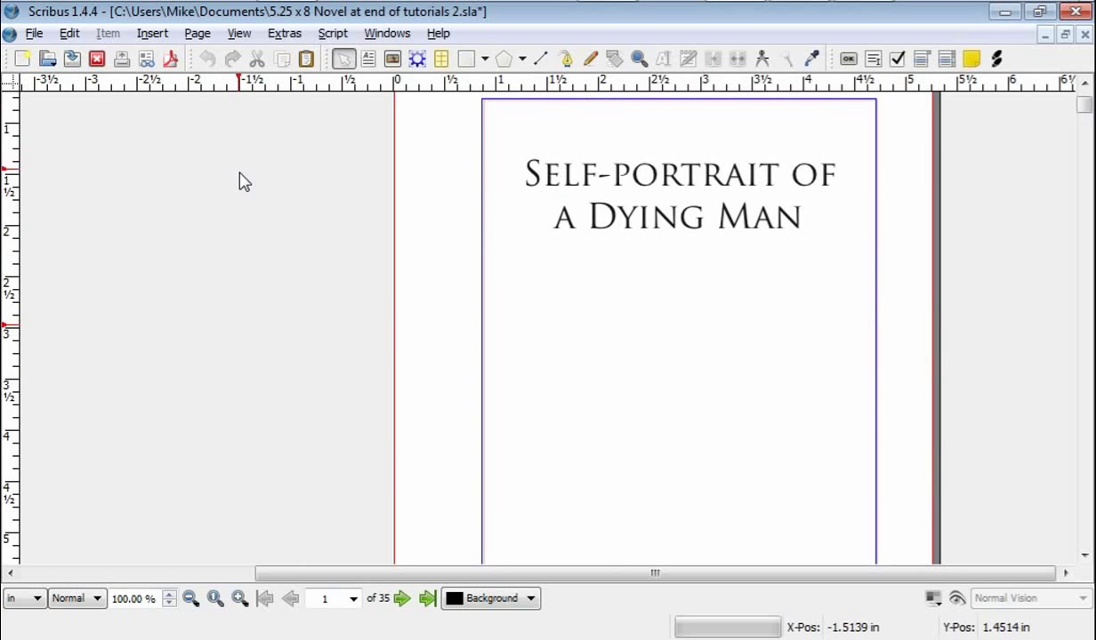
pyautogui.scroll(3, 245, 178)
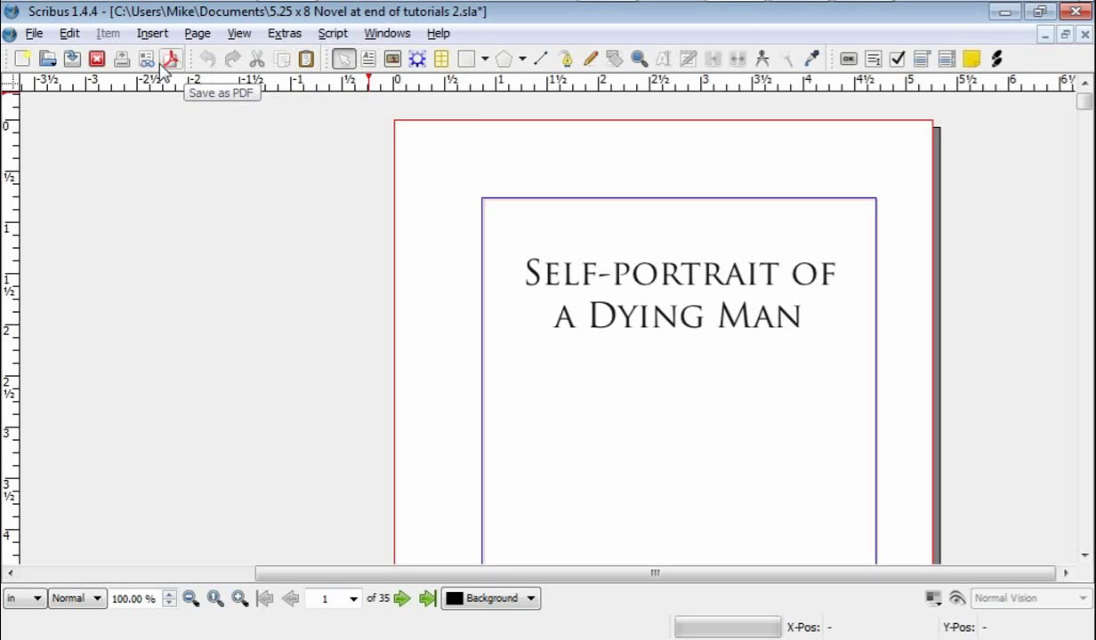
pyautogui.click(617, 282)
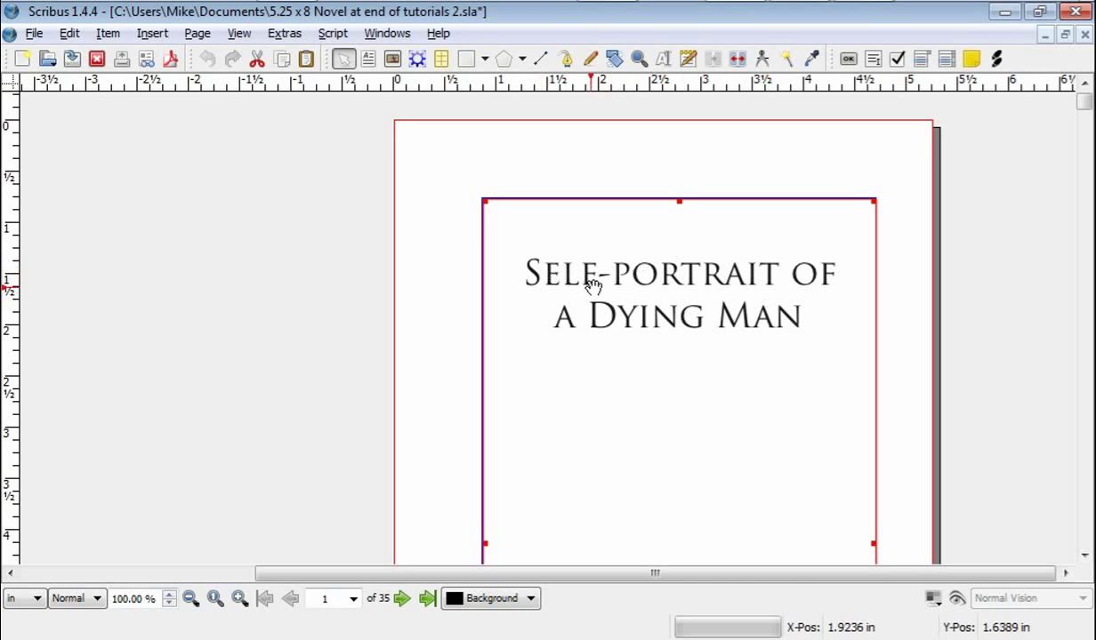
pyautogui.doubleClick(592, 284)
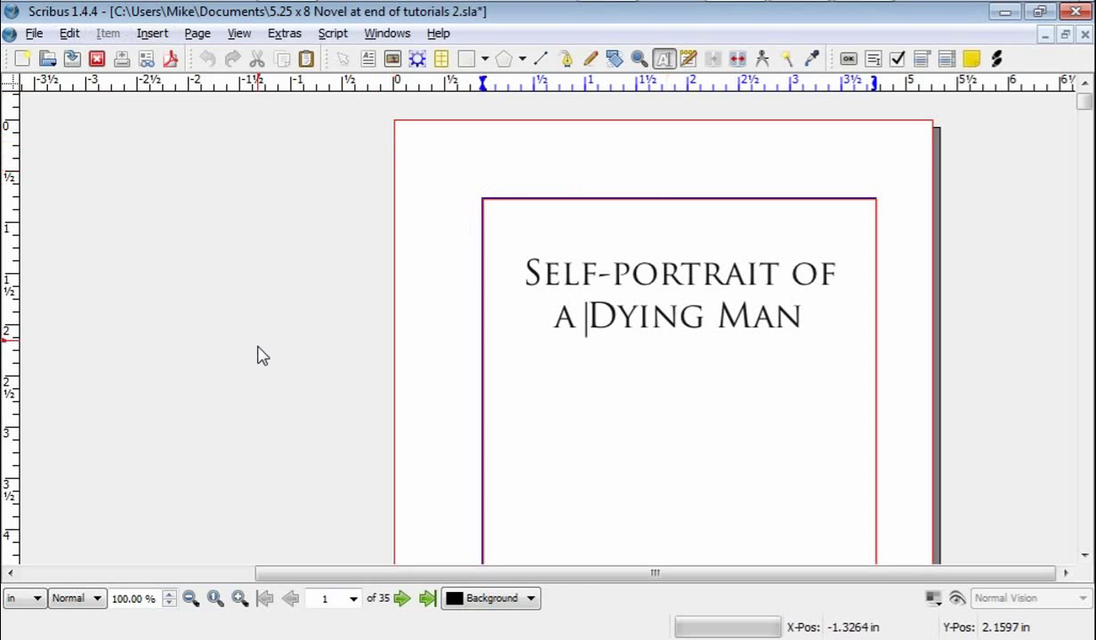
# - Move past the front matter to the pages 12–13 spread with running headers and page numbers
pyautogui.scroll(-10, 270, 375)
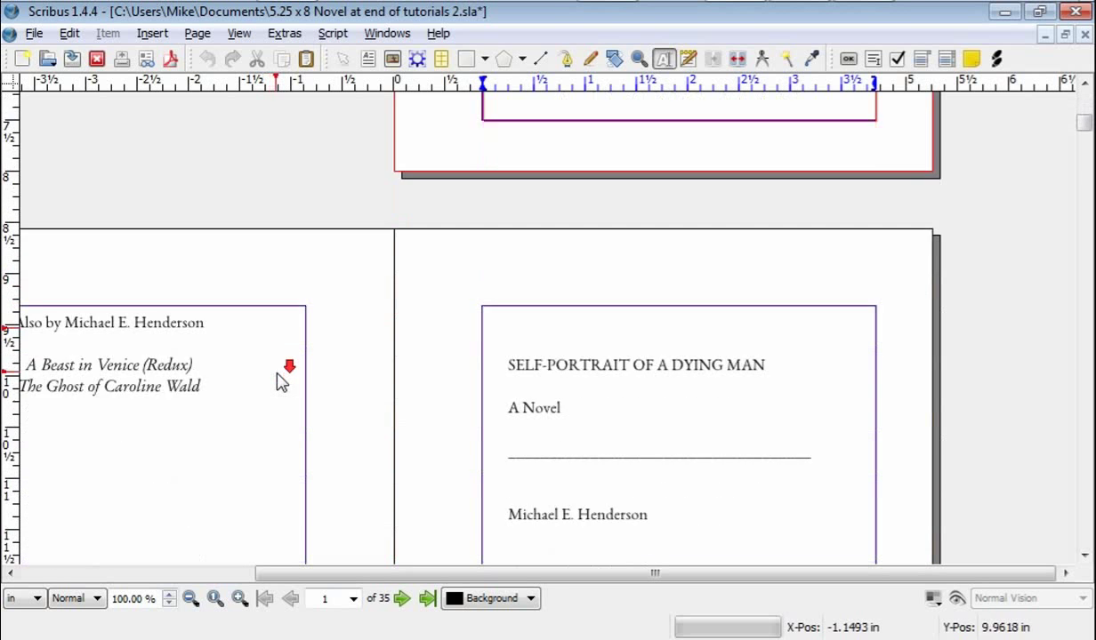
pyautogui.scroll(-10, 280, 380)
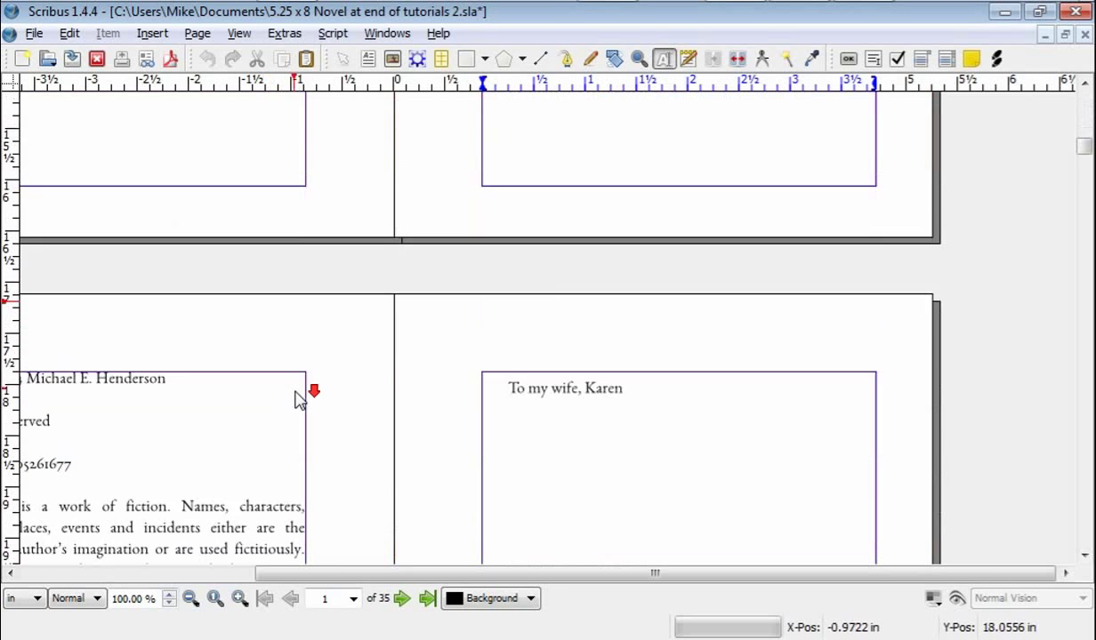
pyautogui.scroll(-2, 292, 391)
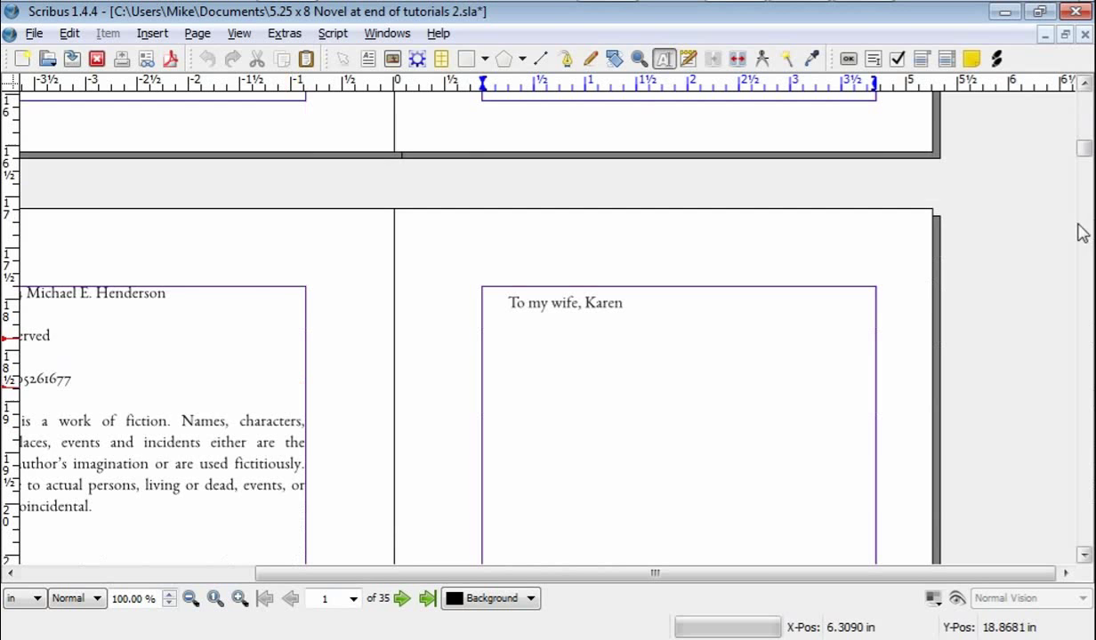
pyautogui.moveTo(1083, 154); pyautogui.dragTo(1085, 233)
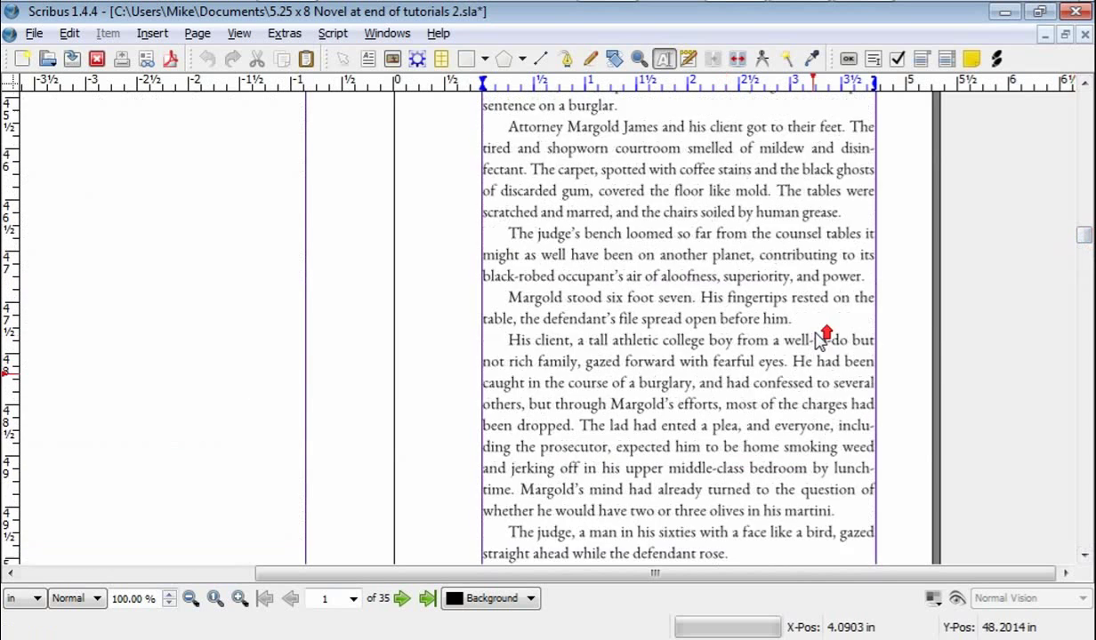
pyautogui.scroll(4, 818, 339)
pyautogui.scroll(-3, 788, 362)
pyautogui.scroll(-8, 788, 365)
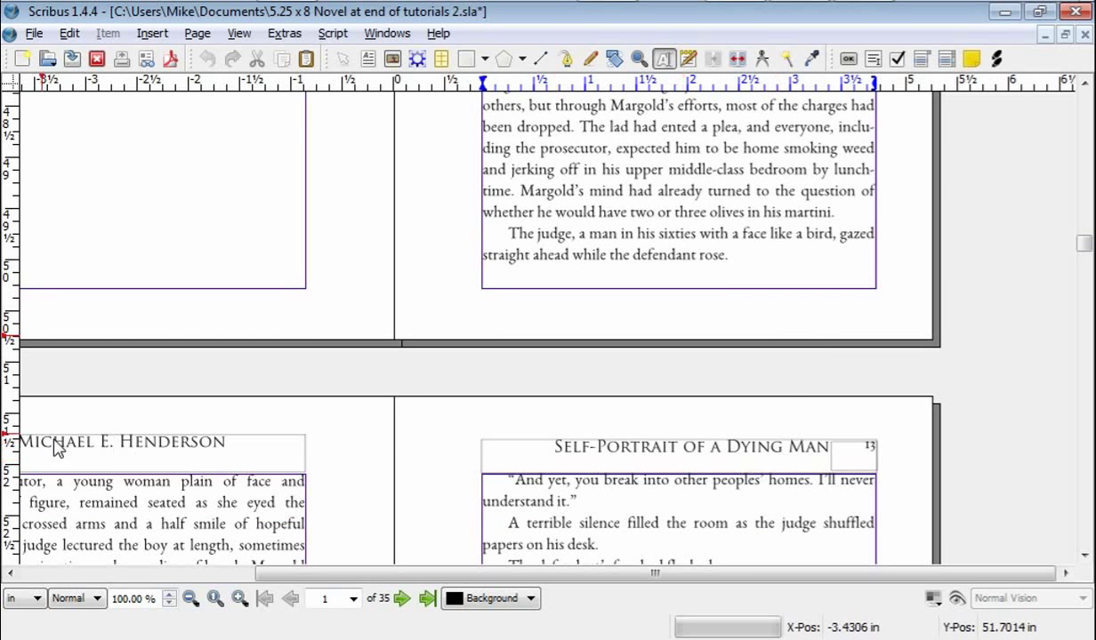
pyautogui.moveTo(331, 573); pyautogui.dragTo(222, 573)
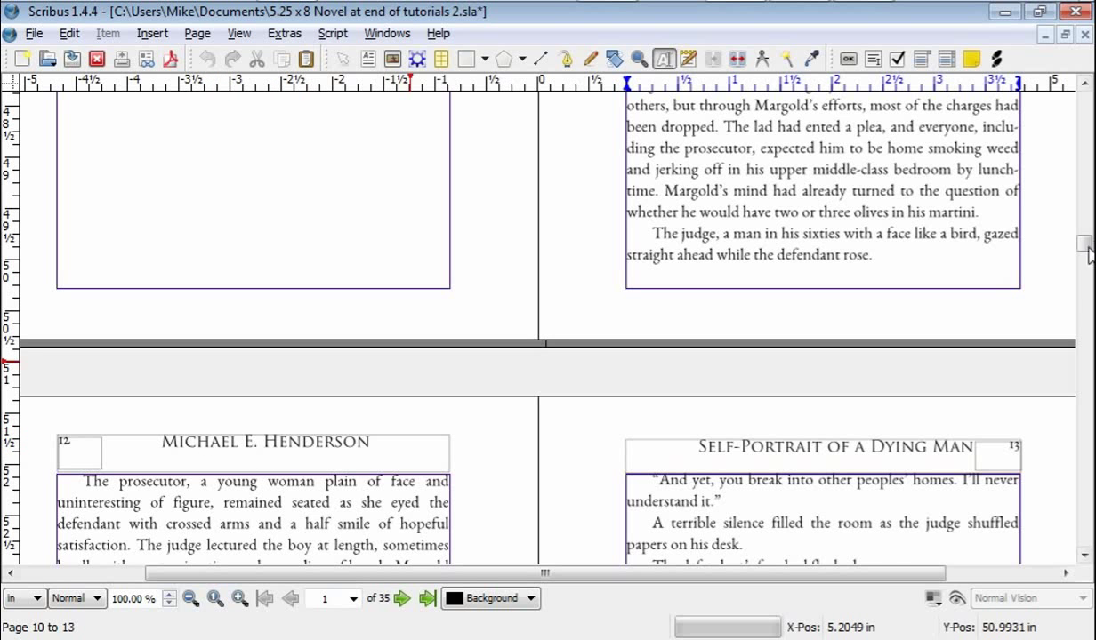
pyautogui.scroll(10, 1089, 143)
pyautogui.scroll(20, 1087, 133)
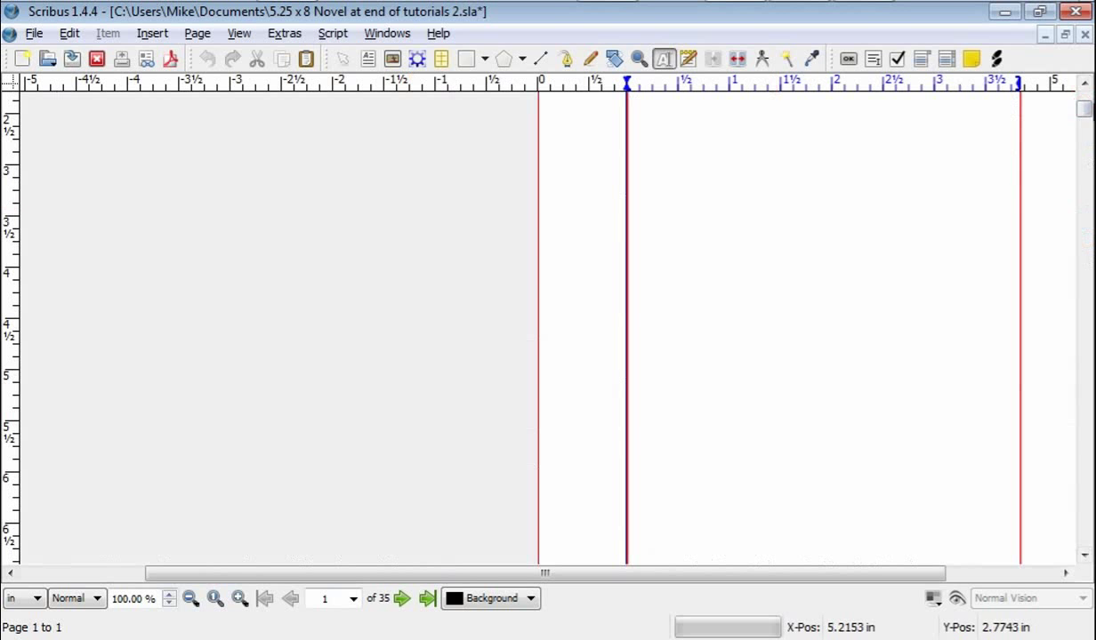
pyautogui.scroll(3, 1085, 120)
pyautogui.scroll(-8, 1087, 111)
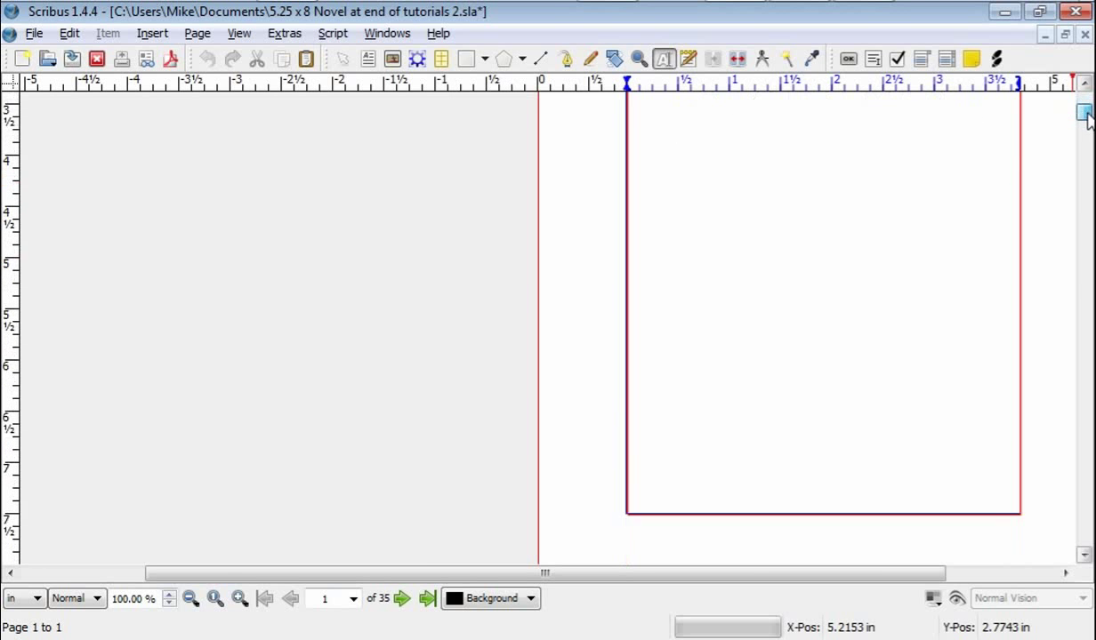
pyautogui.scroll(4, 1087, 111)
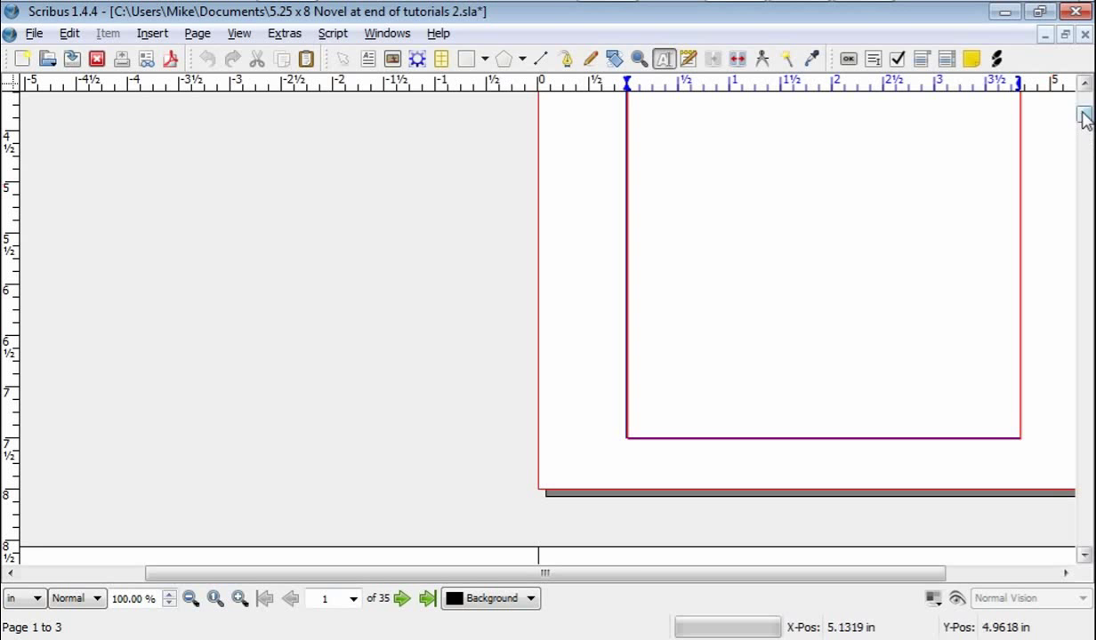
pyautogui.scroll(-15, 1087, 118)
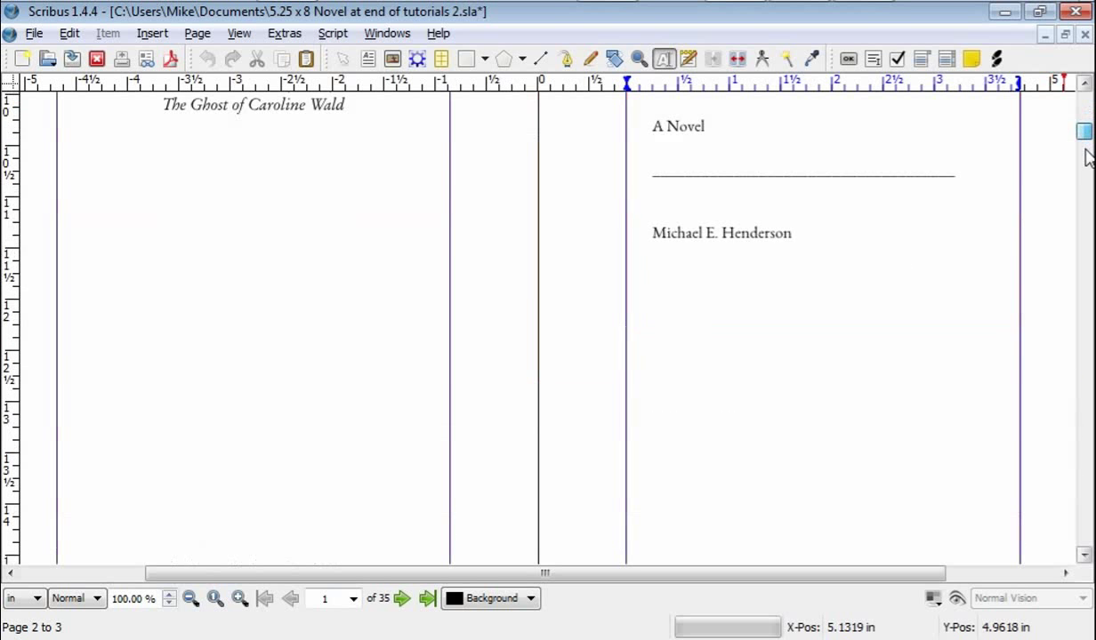
pyautogui.scroll(-20, 1090, 220)
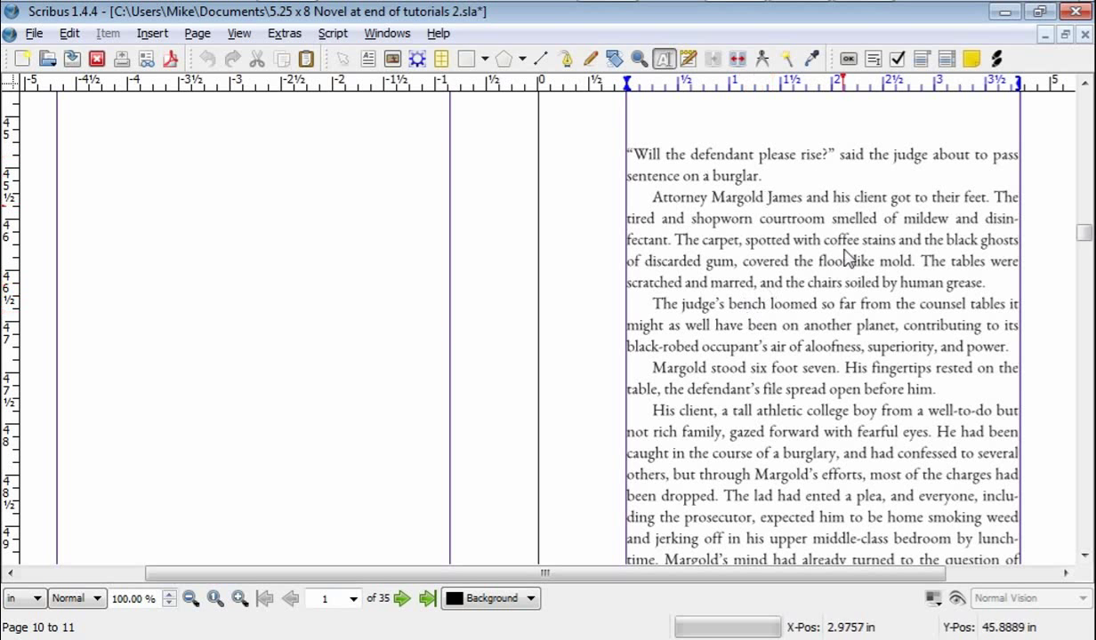
# - Scroll between page 11's chapter opening and pages 12–13, then back up toward pages 4–7
pyautogui.scroll(-3, 841, 458)
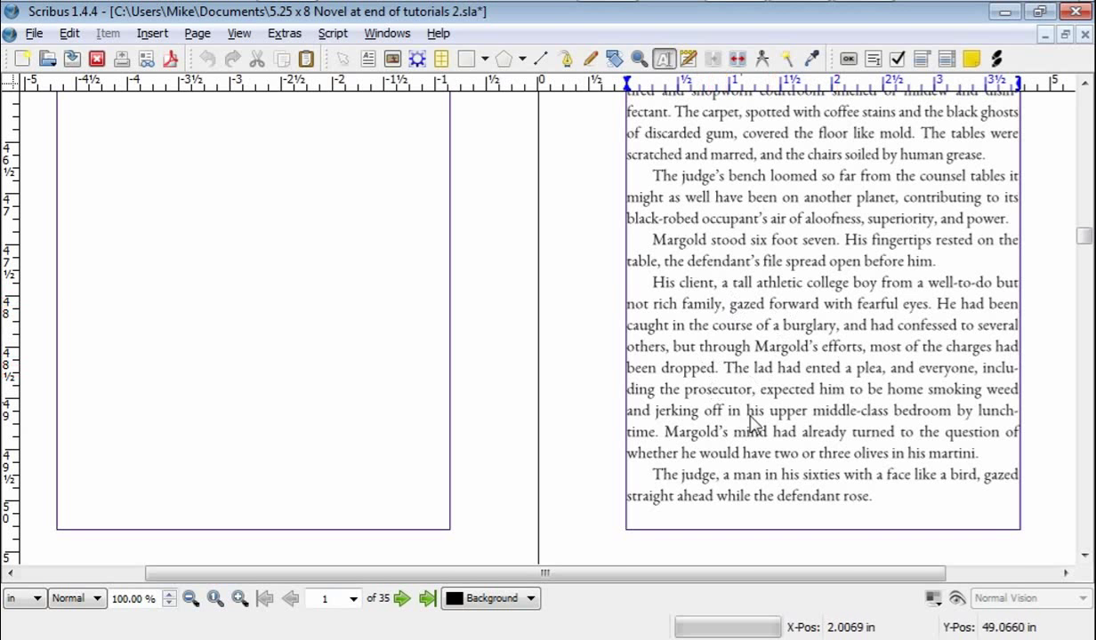
pyautogui.scroll(-5, 750, 431)
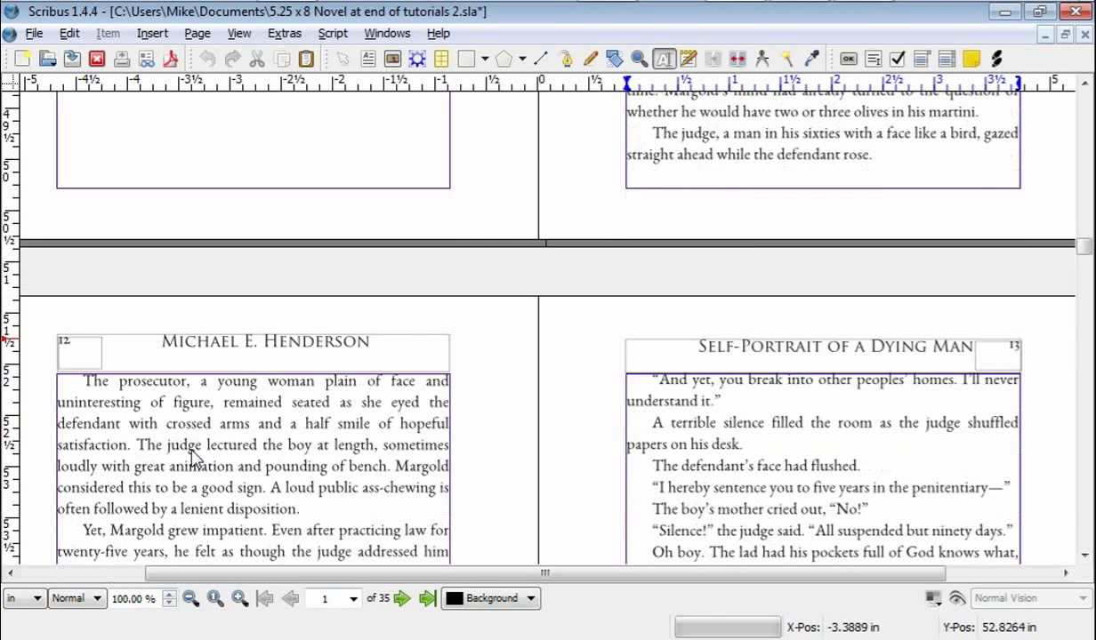
pyautogui.scroll(-1, 192, 445)
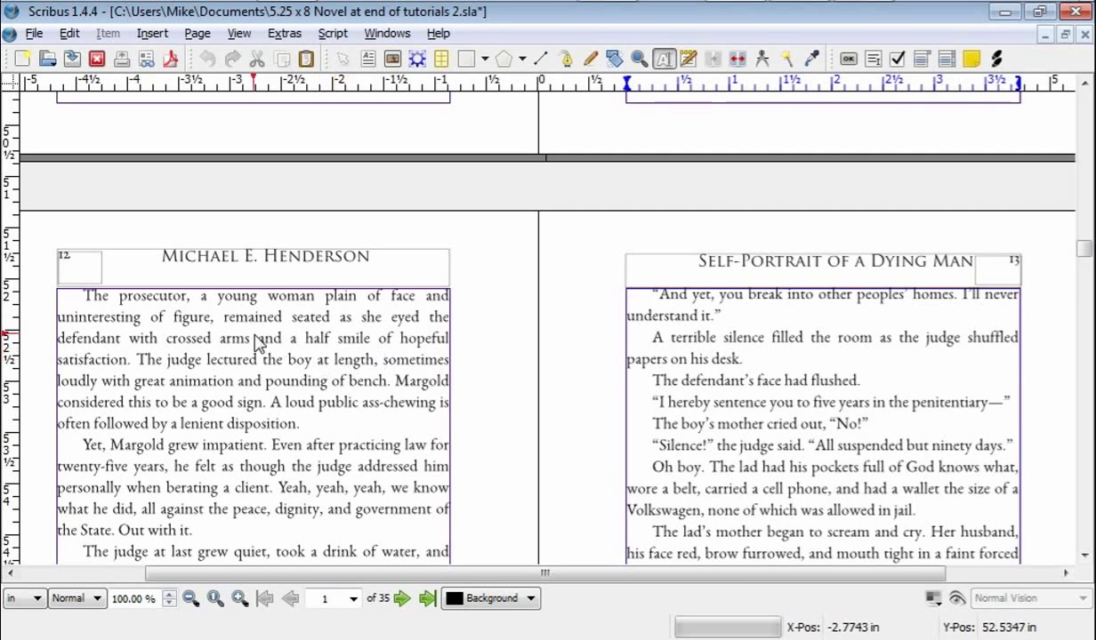
pyautogui.scroll(1, 353, 360)
pyautogui.scroll(12, 359, 360)
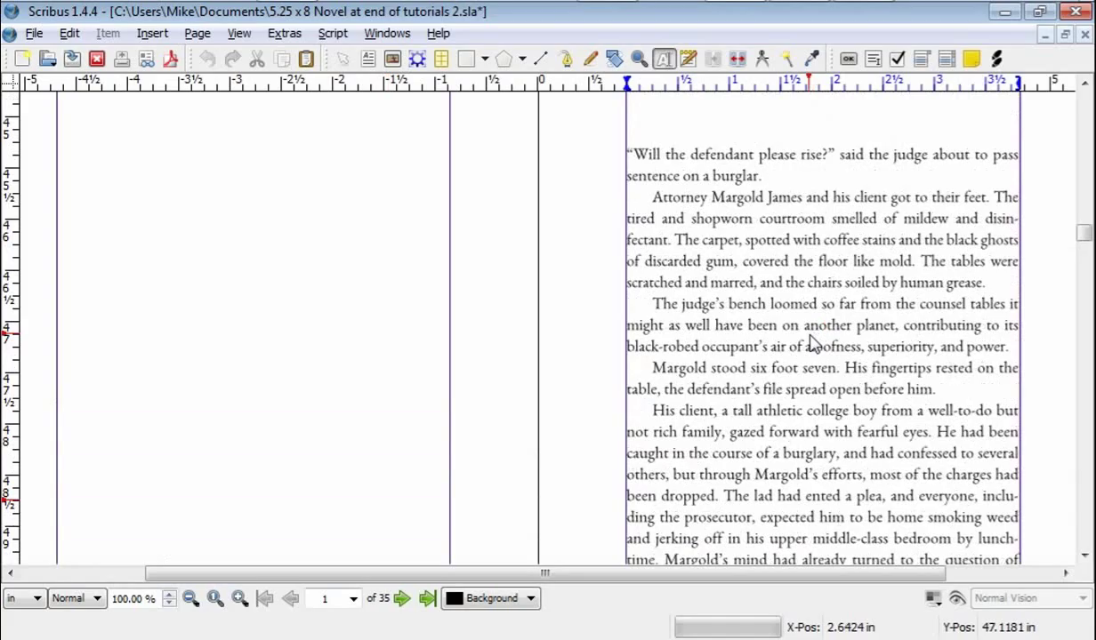
# - Go back to page 1 showing the two-line title 'Self-portrait of a Dying Man'
pyautogui.scroll(1, 1045, 218)
pyautogui.moveTo(1084, 233); pyautogui.dragTo(1083, 102)
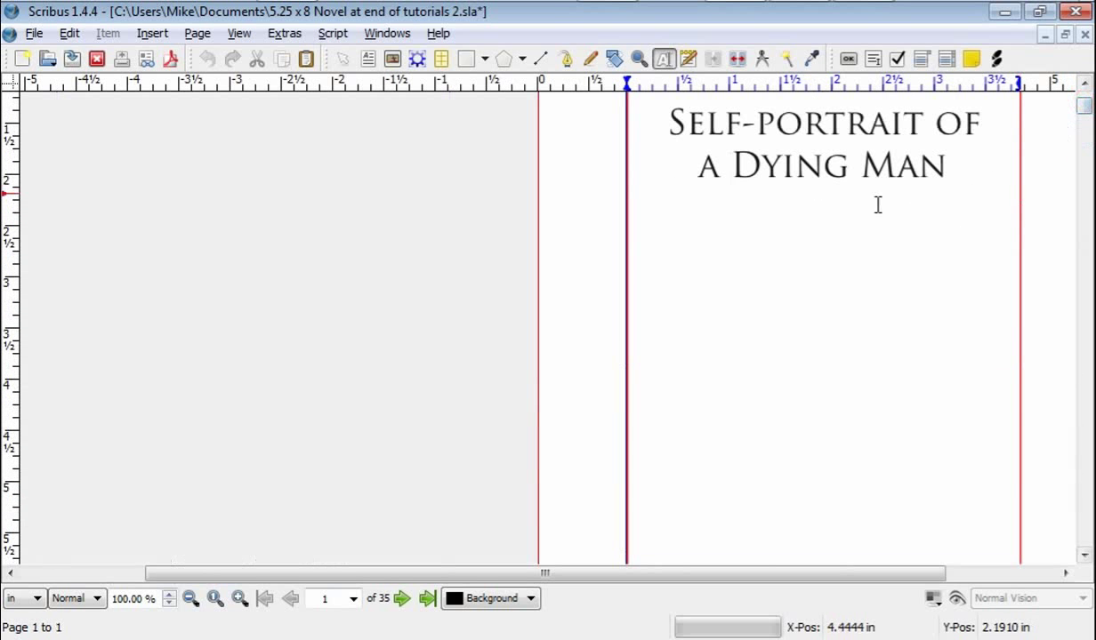